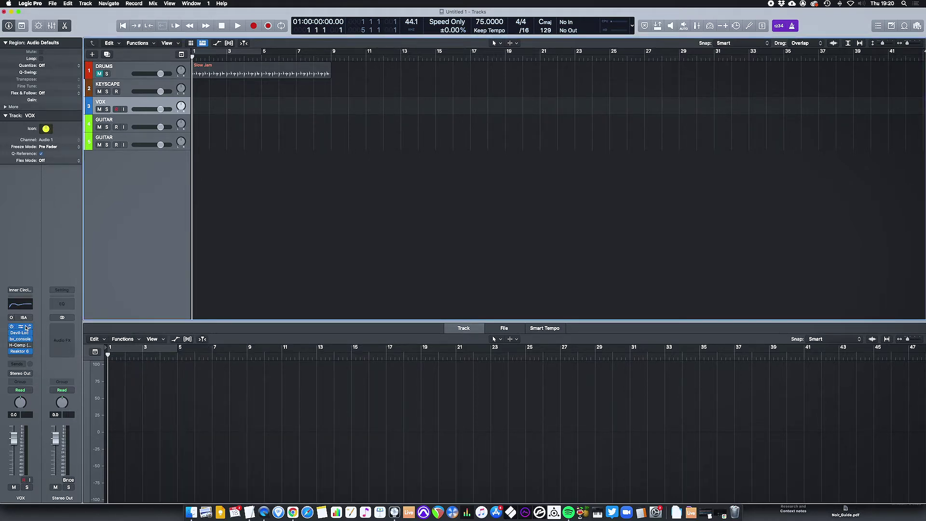
# Open the VOX track's Channel EQ and reposition its window over the tracks area
pyautogui.click(26, 327)
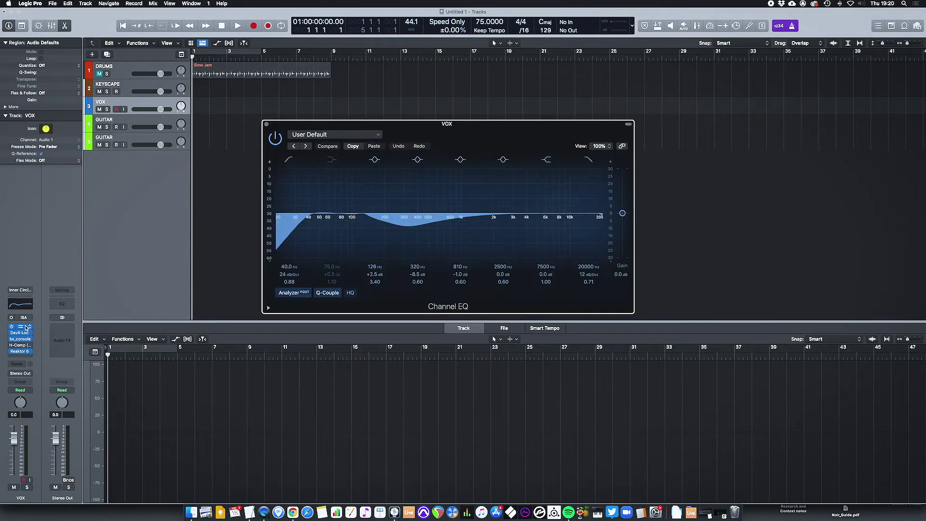
pyautogui.click(623, 147)
pyautogui.click(637, 157)
pyautogui.moveTo(611, 128); pyautogui.dragTo(626, 124)
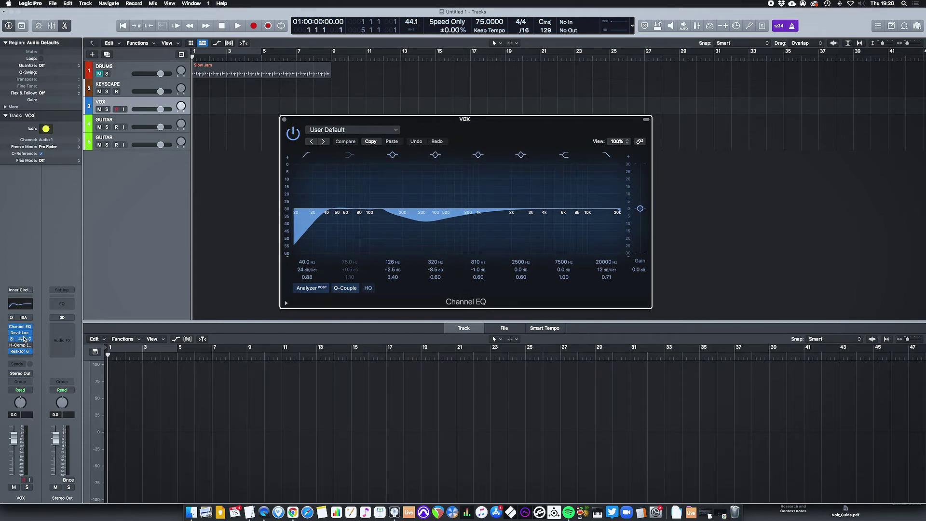
# Open the VOX track's Devil-Loc and bx_console plug-ins, moving the Channel EQ window clear of them
pyautogui.click(44, 333)
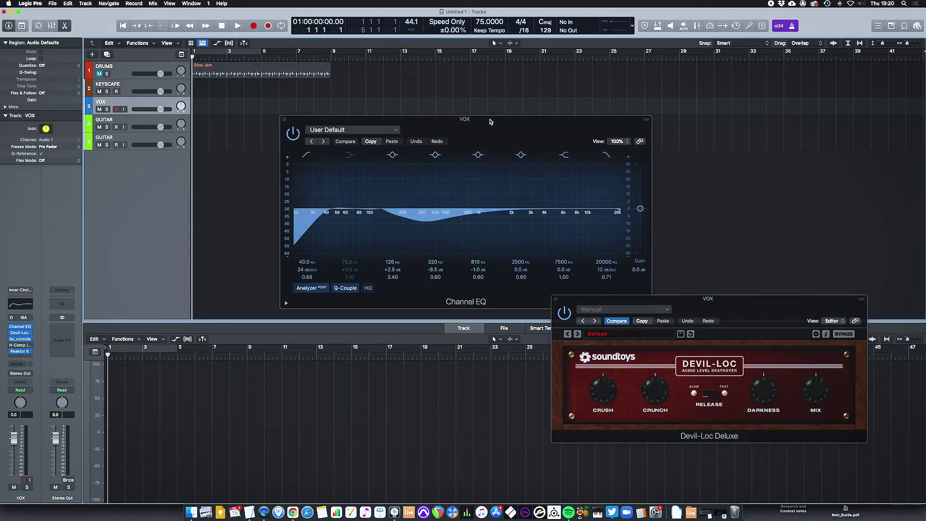
pyautogui.moveTo(492, 121); pyautogui.dragTo(625, 62)
pyautogui.click(20, 339)
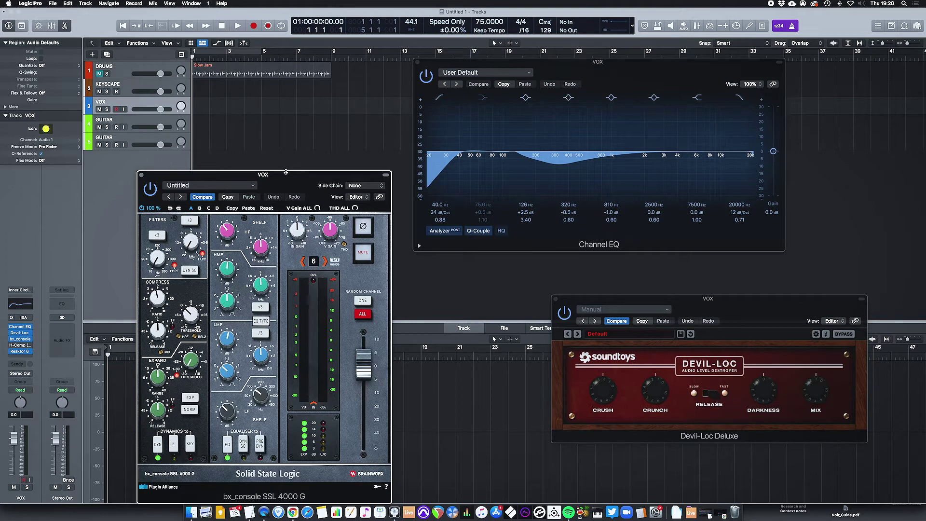
# Hide and show all open VOX plug-in windows several times
pyautogui.press('v')
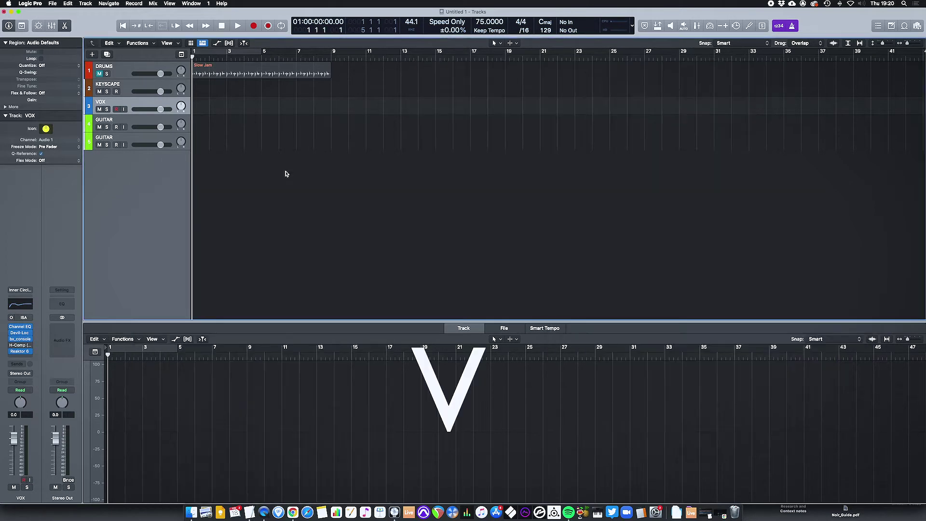
pyautogui.press('v')
pyautogui.press('v')
pyautogui.press('v')
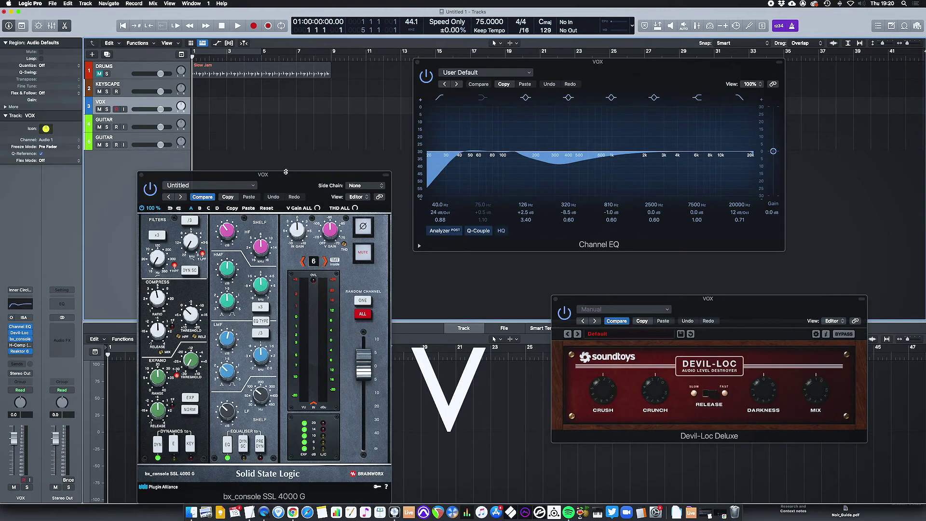
pyautogui.press('v')
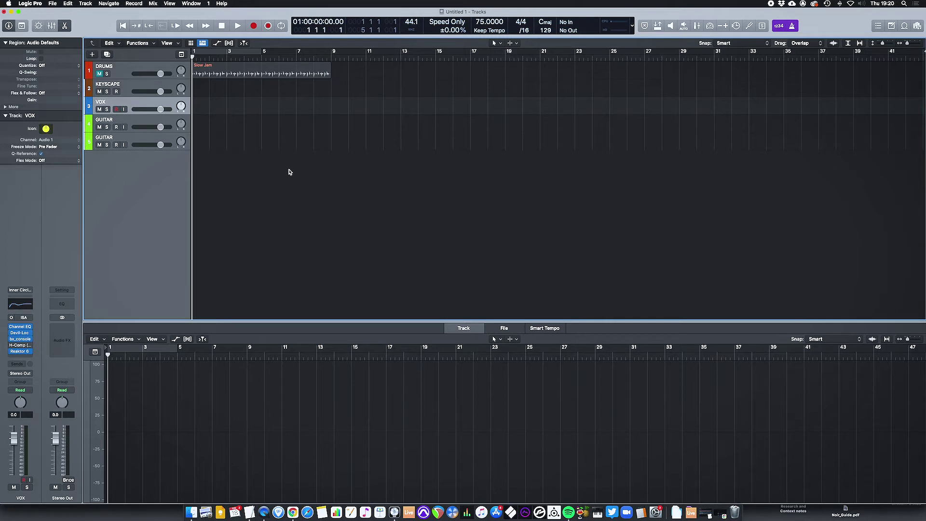
pyautogui.press('v')
# Select the first GUITAR track, toggle the open VOX plug-in windows, and return to the VOX track
pyautogui.press('Down')
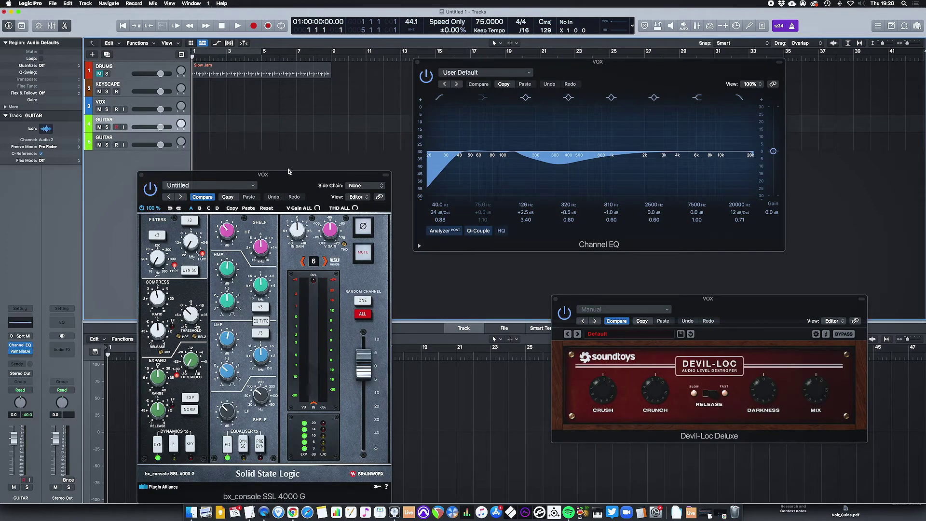
pyautogui.press('v')
pyautogui.press('v')
pyautogui.click(289, 171)
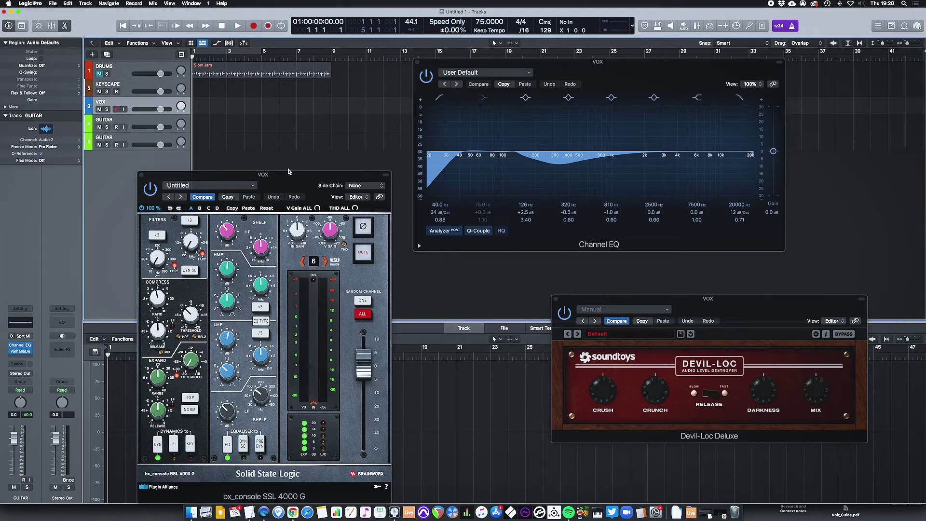
# Try the purple Link mode on Channel EQ, bx_console and Devil-Loc in turn, and leave it enabled on Channel EQ
pyautogui.click(773, 84)
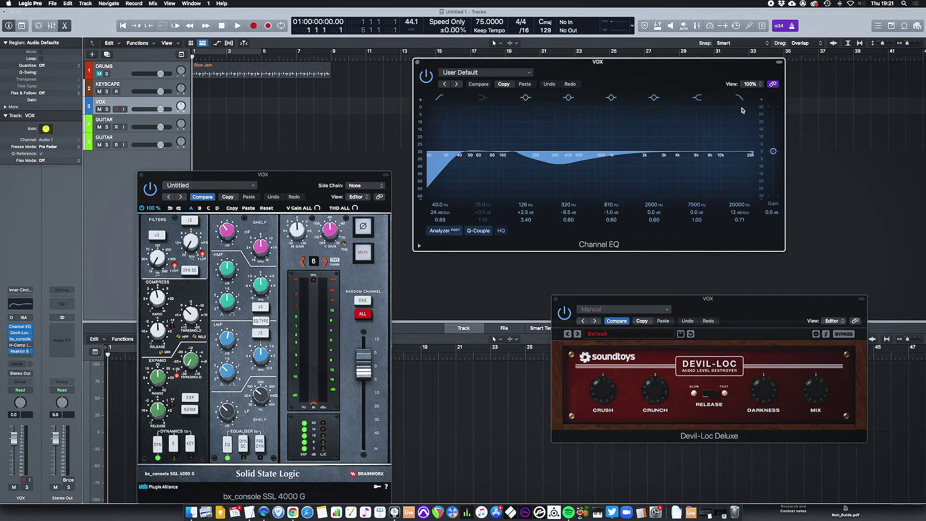
pyautogui.click(380, 197)
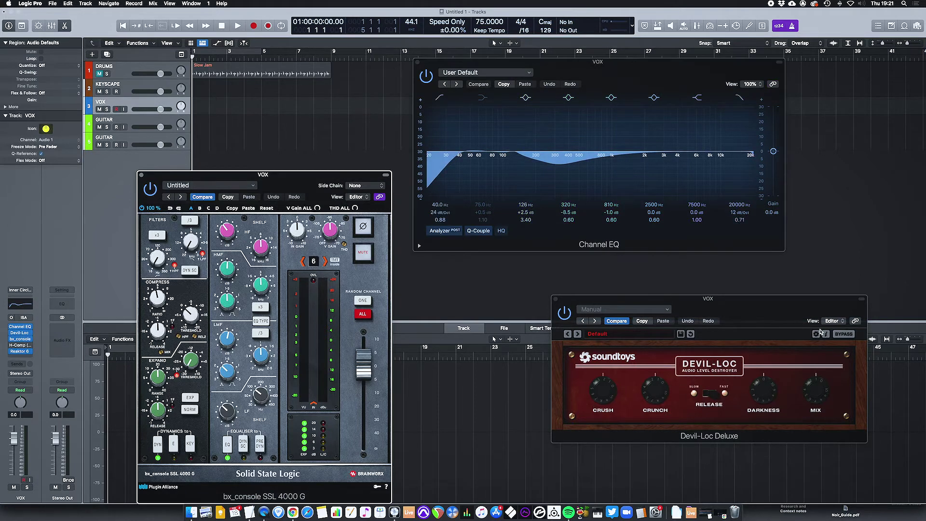
pyautogui.click(857, 321)
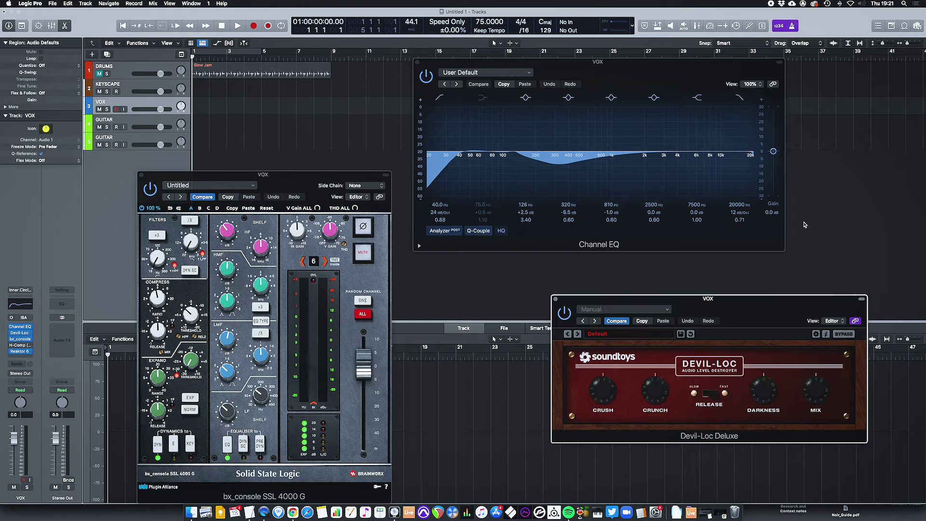
pyautogui.click(774, 84)
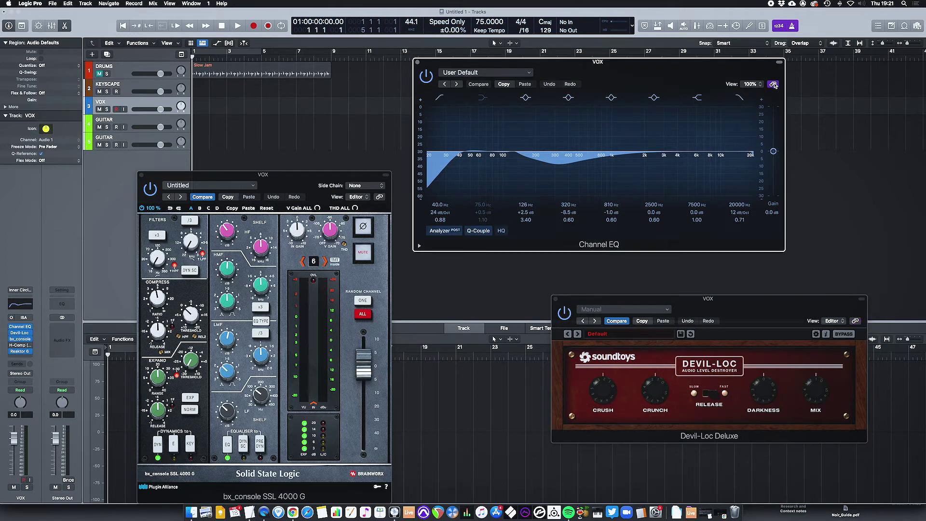
# Toggle the plug-in windows and switch between the VOX and GUITAR tracks to see how the linked Channel EQ window follows
pyautogui.moveTo(30, 329)
pyautogui.press('v')
pyautogui.press('v')
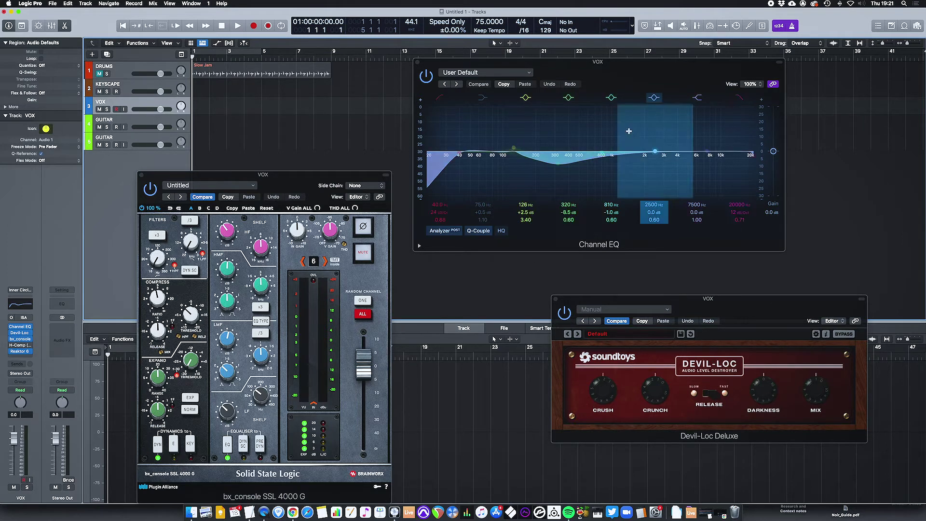
pyautogui.click(122, 124)
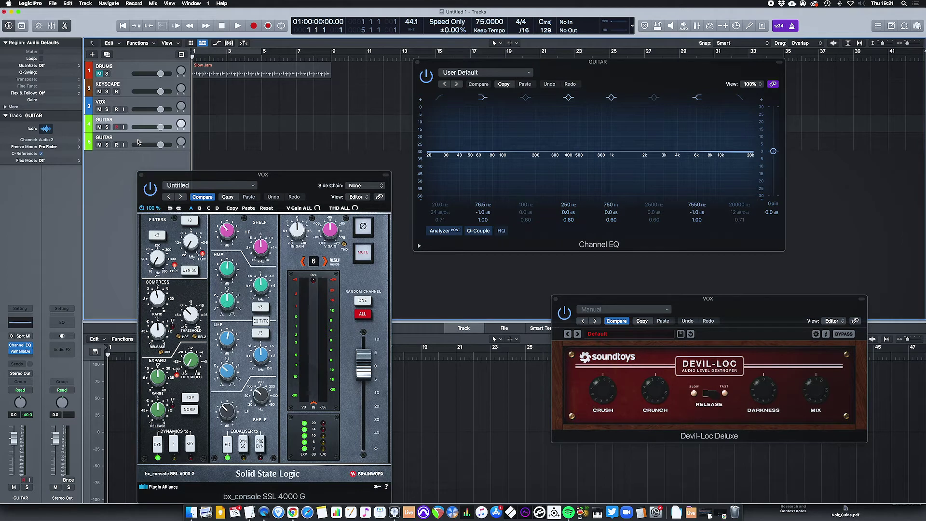
pyautogui.click(138, 142)
pyautogui.moveTo(31, 345)
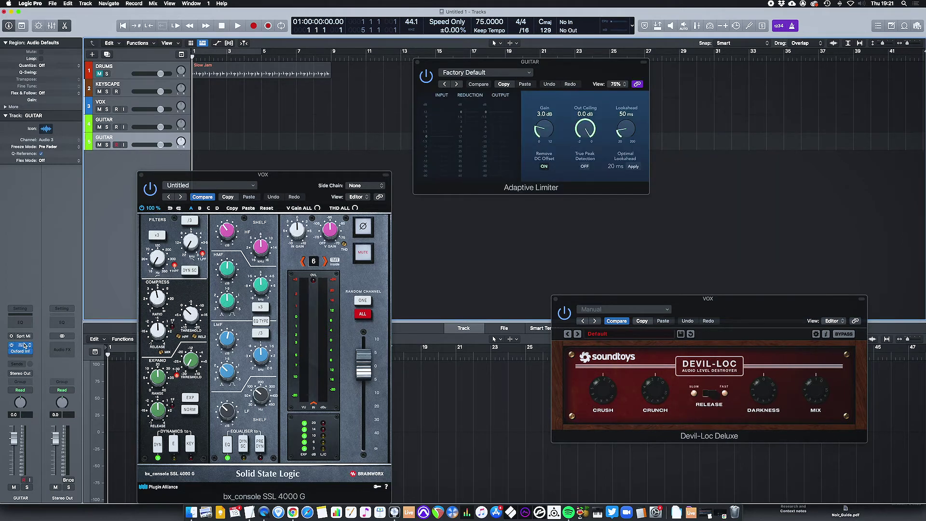
pyautogui.press('Up')
pyautogui.press('Up')
pyautogui.press('Down')
pyautogui.press('Down')
# Select the first GUITAR track and hide and show the linked and unlinked plug-in windows
pyautogui.press('v')
pyautogui.press('v')
pyautogui.click(139, 122)
pyautogui.press('v')
pyautogui.press('v')
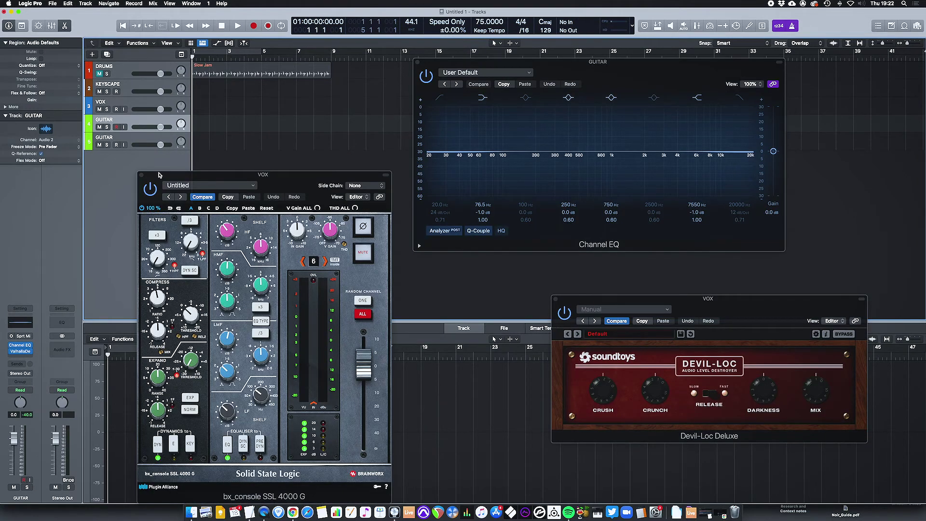
# Close the bx_console and Devil-Loc windows and step through the GUITAR and VOX tracks with only the linked Channel EQ
pyautogui.click(141, 175)
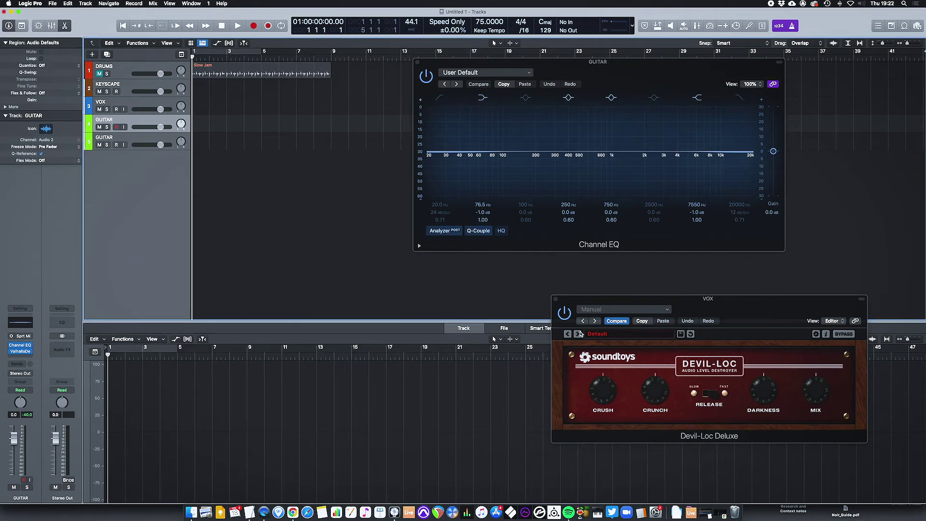
pyautogui.click(556, 300)
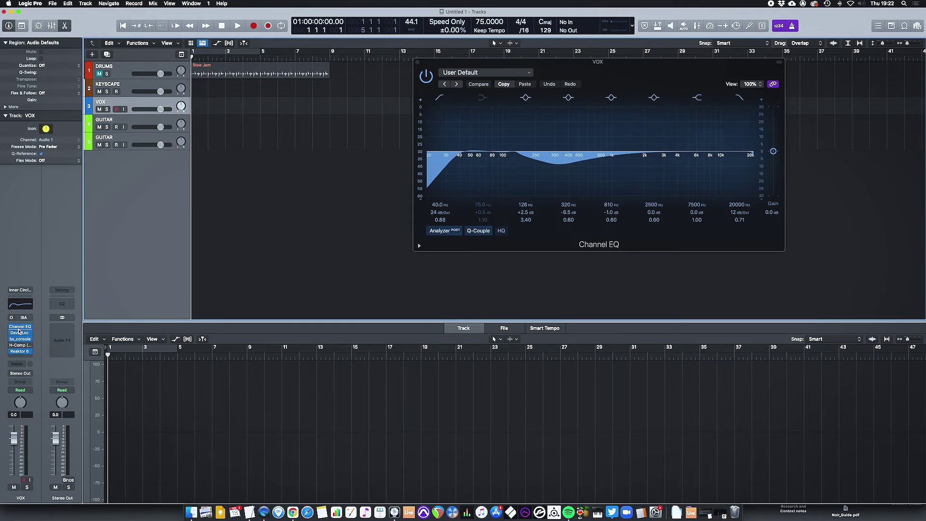
pyautogui.press('Down')
pyautogui.press('Down')
pyautogui.press('Up')
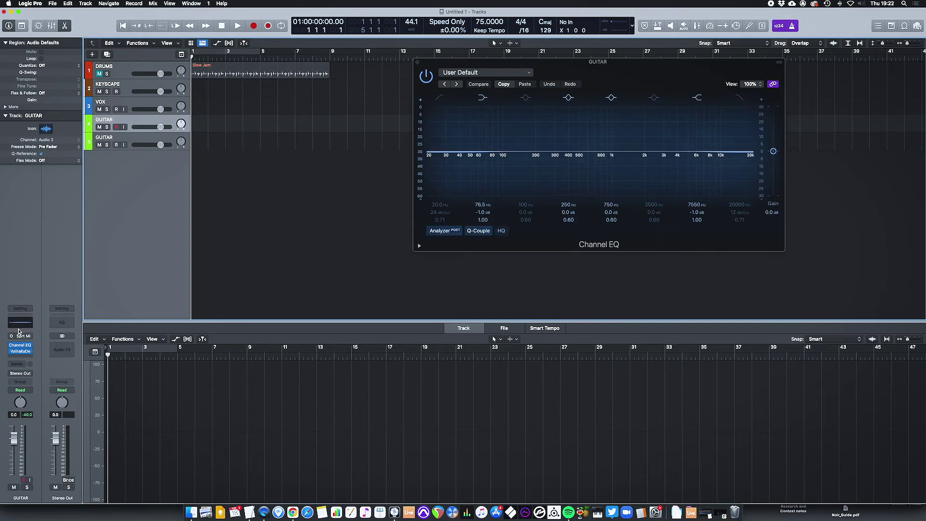
pyautogui.press('Up')
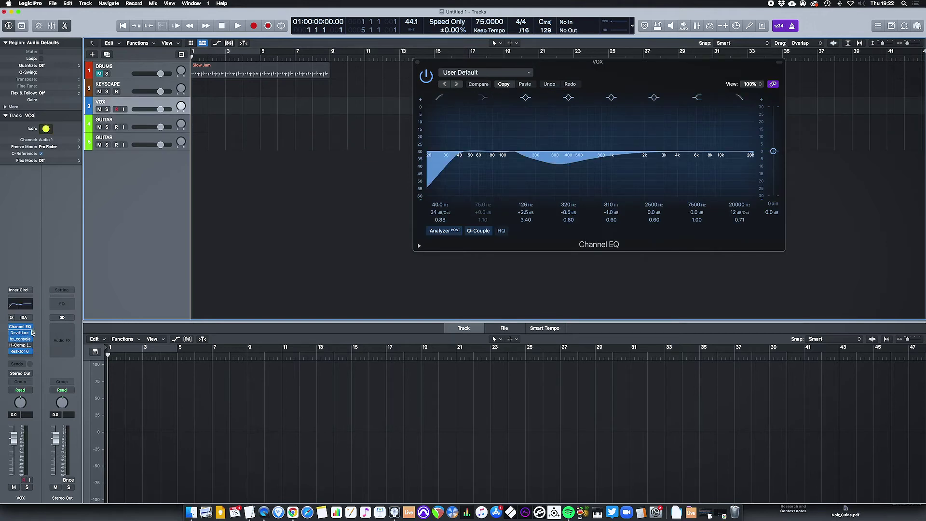
# Open Devil-Loc in the linked window and step through the GUITAR tracks and back to VOX
pyautogui.click(22, 333)
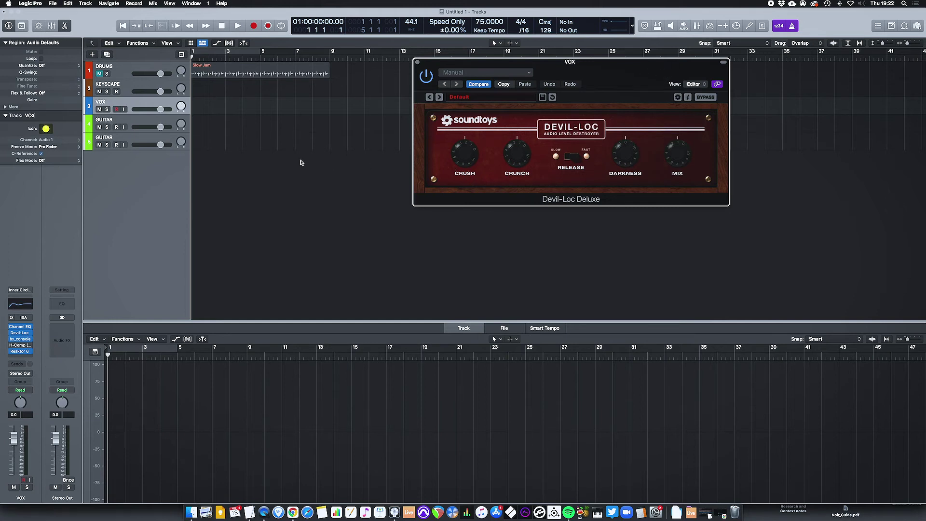
pyautogui.press('Down')
pyautogui.press('Down')
pyautogui.press('Up')
pyautogui.press('Up')
# Open bx_console in the linked window and step repeatedly between the VOX and GUITAR tracks to compare the same insert slot
pyautogui.click(20, 338)
pyautogui.press('Down')
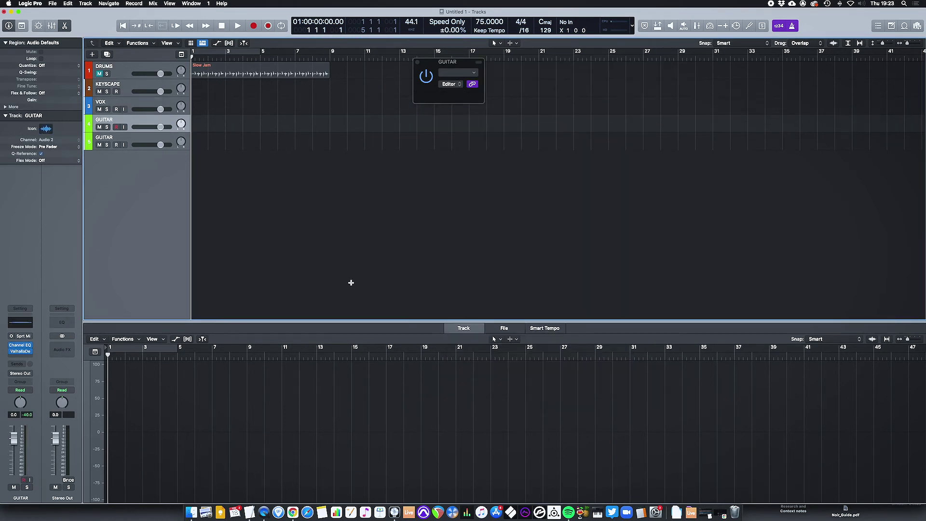
pyautogui.press('Down')
pyautogui.press('Up')
pyautogui.press('Up')
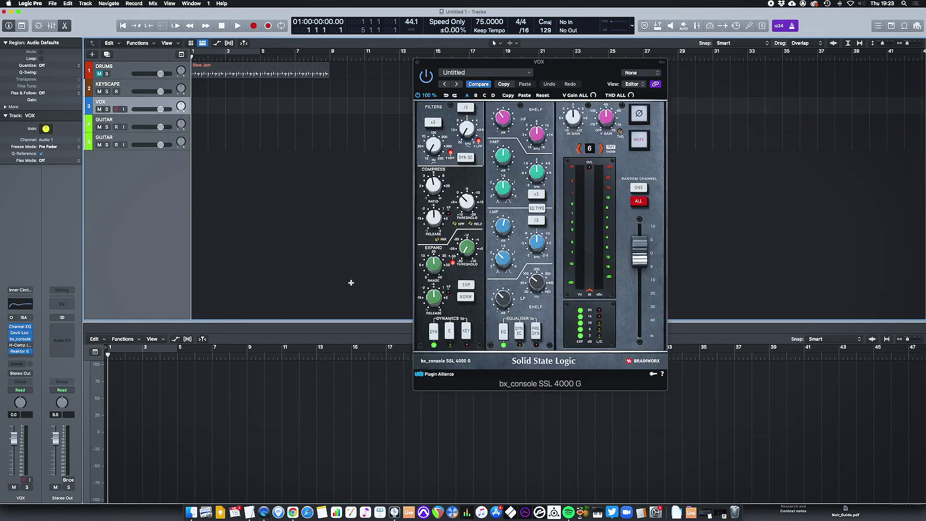
pyautogui.press('Down')
pyautogui.press('Down')
pyautogui.press('Up')
pyautogui.press('Up')
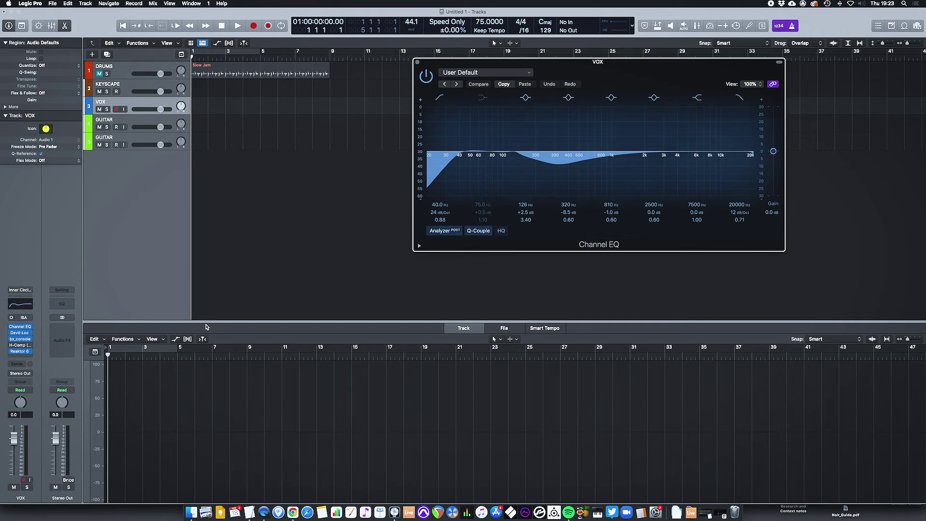
# With Channel EQ in the linked window, step down through both GUITAR tracks and back to VOX
pyautogui.press('Down')
pyautogui.press('Down')
pyautogui.press('Up')
pyautogui.press('Up')
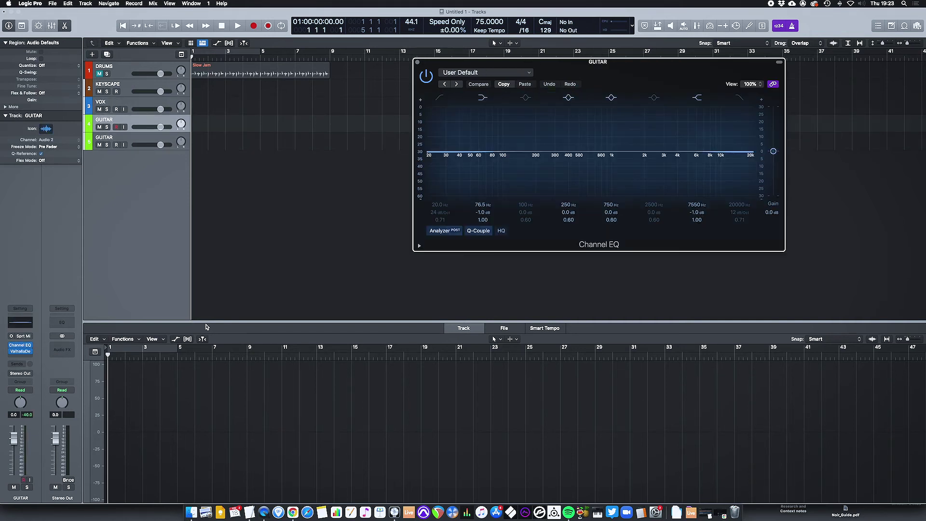
# Reopen Devil-Loc and bx_console beside Channel EQ, and set all three VOX plug-in windows to the yellow Link mode
pyautogui.click(772, 83)
pyautogui.click(788, 98)
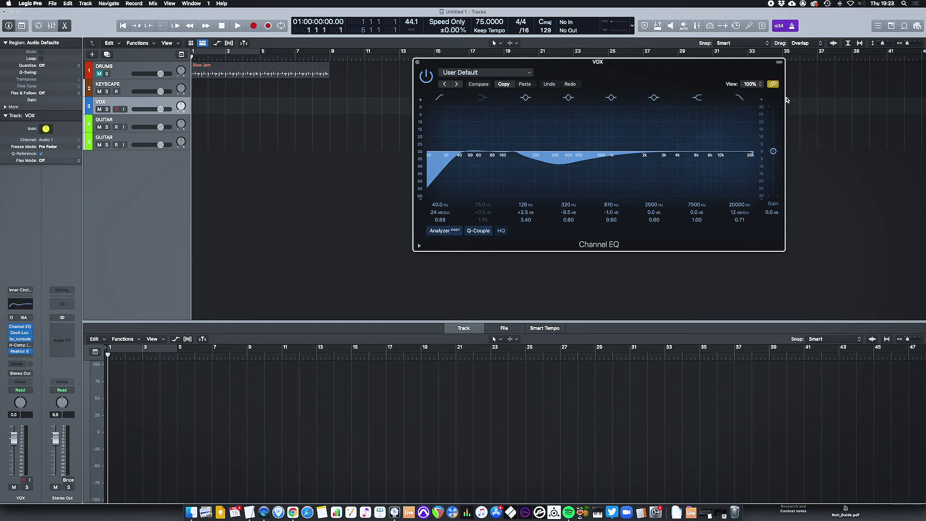
pyautogui.click(21, 333)
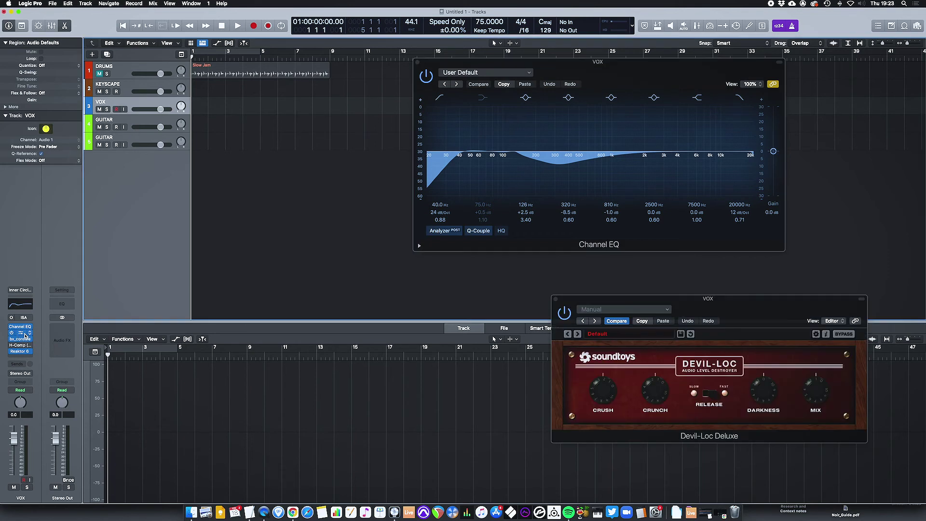
pyautogui.click(20, 340)
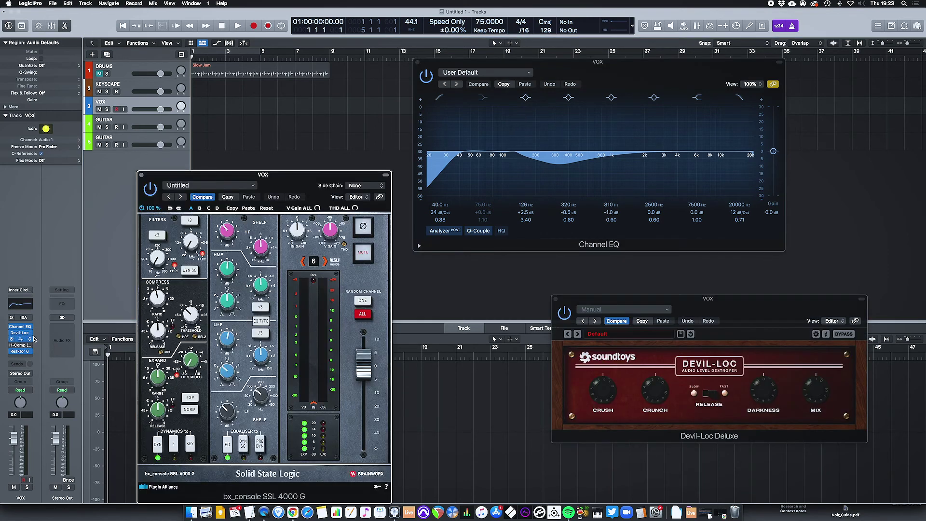
pyautogui.click(379, 197)
pyautogui.click(856, 321)
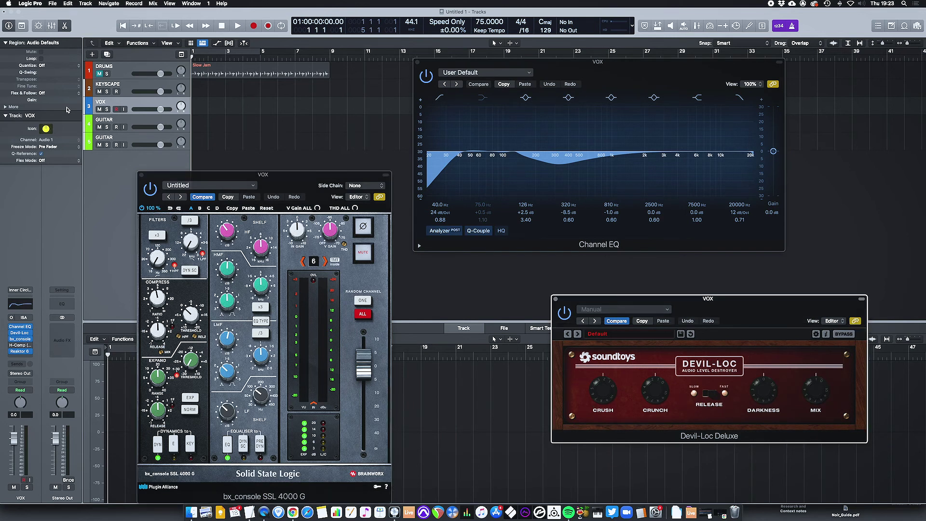
# Step through both GUITAR tracks and back to VOX with all three plug-in windows linked
pyautogui.press('Down')
pyautogui.press('Down')
pyautogui.press('Up')
pyautogui.press('Up')
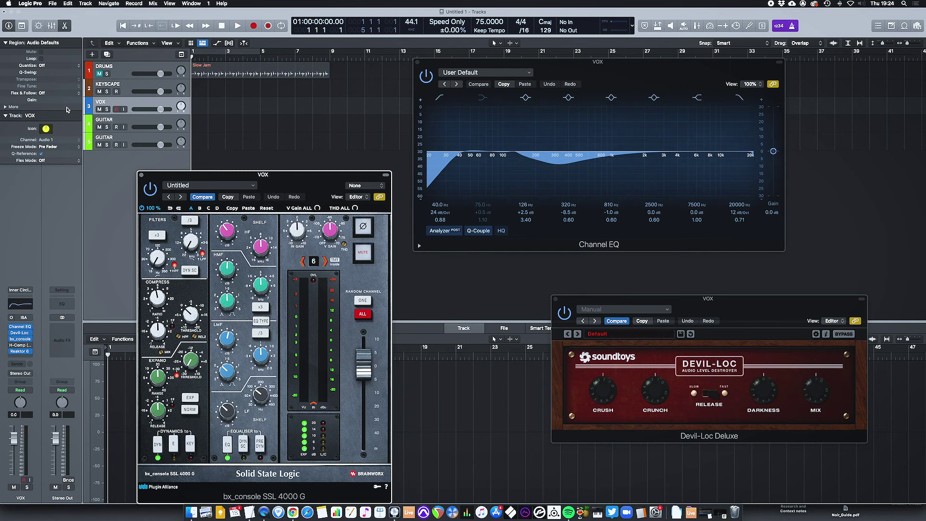
# Hide and show the linked plug-in windows while moving through the GUITAR tracks, and return to VOX
pyautogui.press('v')
pyautogui.press('v')
pyautogui.press('v')
pyautogui.press('Down')
pyautogui.press('v')
pyautogui.press('Down')
pyautogui.press('v')
pyautogui.press('v')
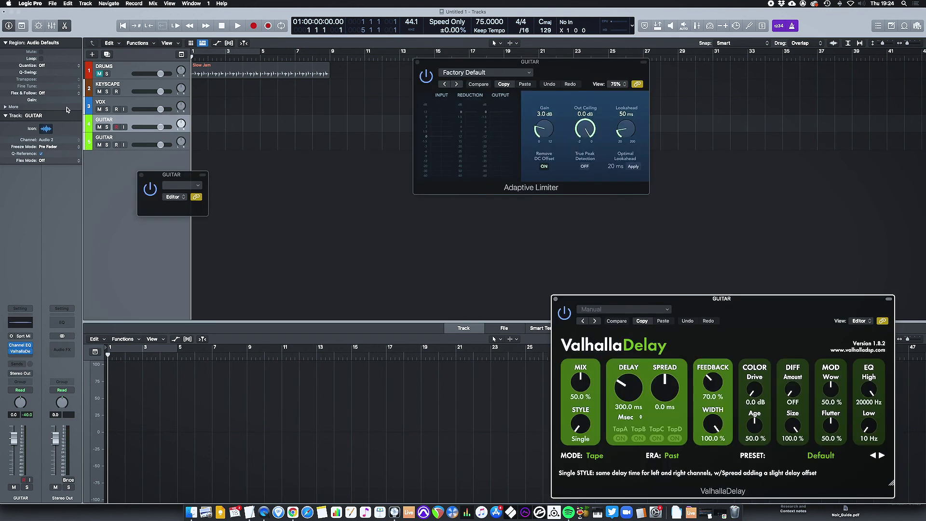
pyautogui.press('Up')
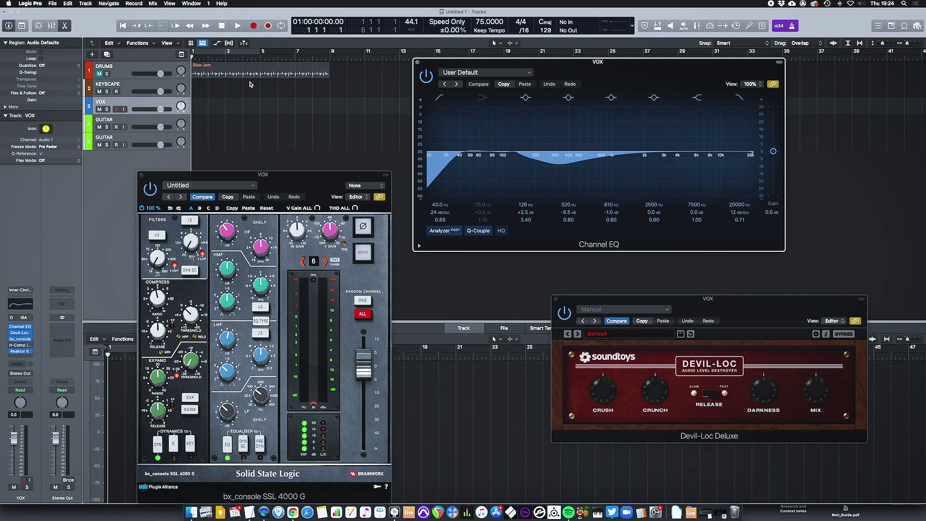
# Bypass Channel EQ and bx_console on the VOX track and hide all plug-in windows
pyautogui.click(428, 77)
pyautogui.click(150, 189)
pyautogui.click(333, 156)
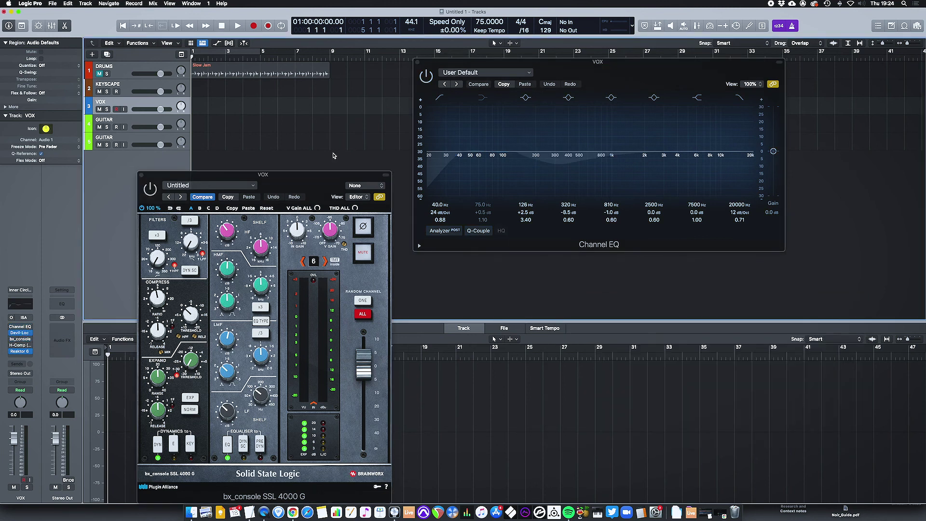
pyautogui.press('v')
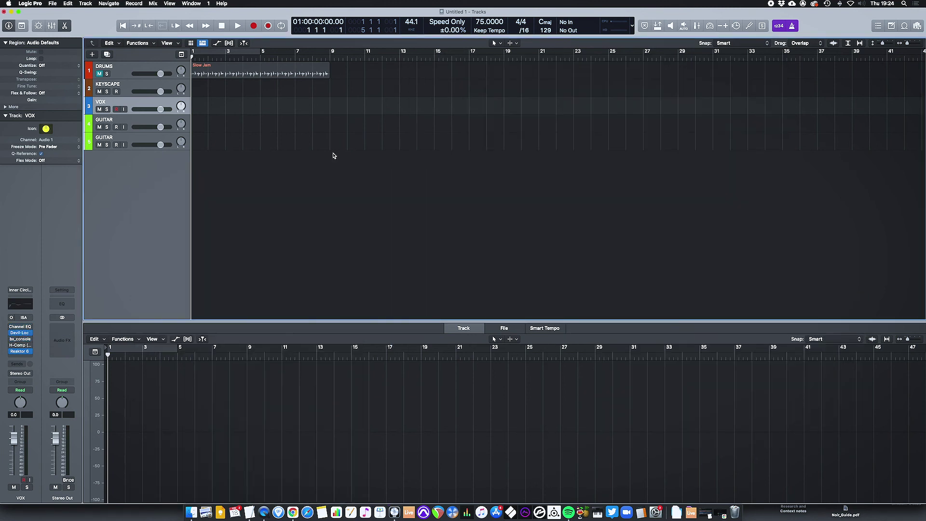